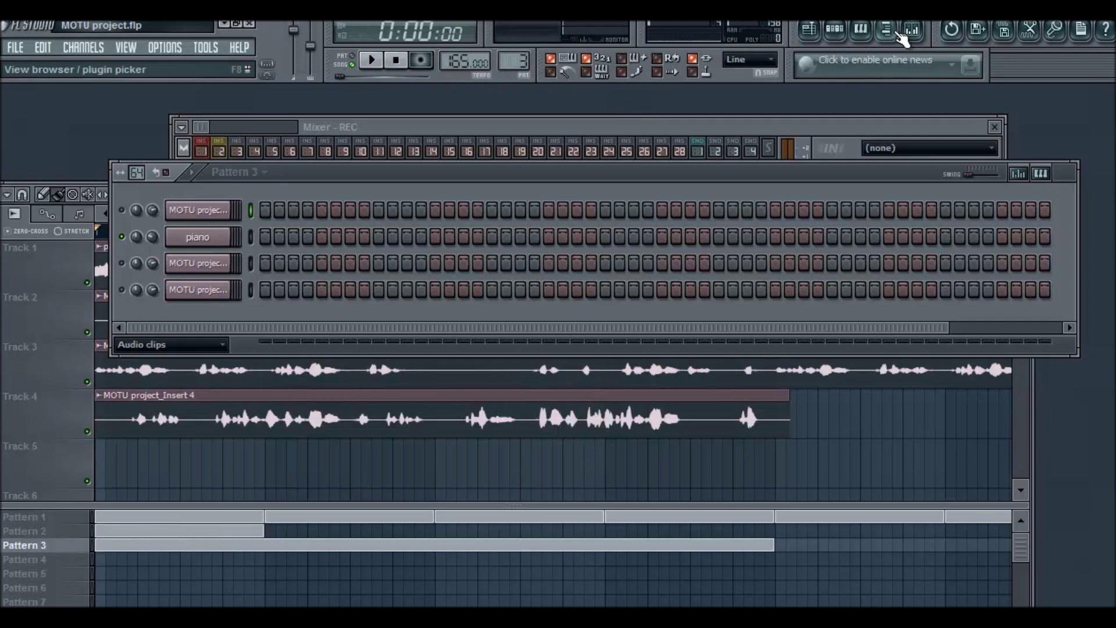
Bring the Playlist to the front, then open Options > Audio settings.
left_click(912, 32)
left_click(886, 31)
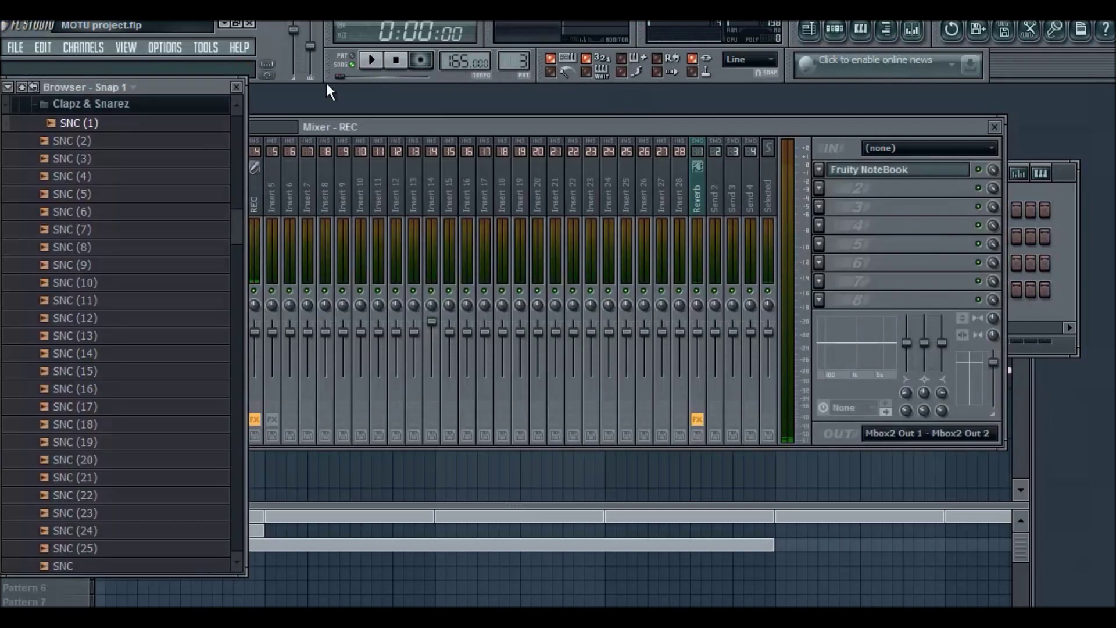
left_click(237, 88)
left_click(811, 32)
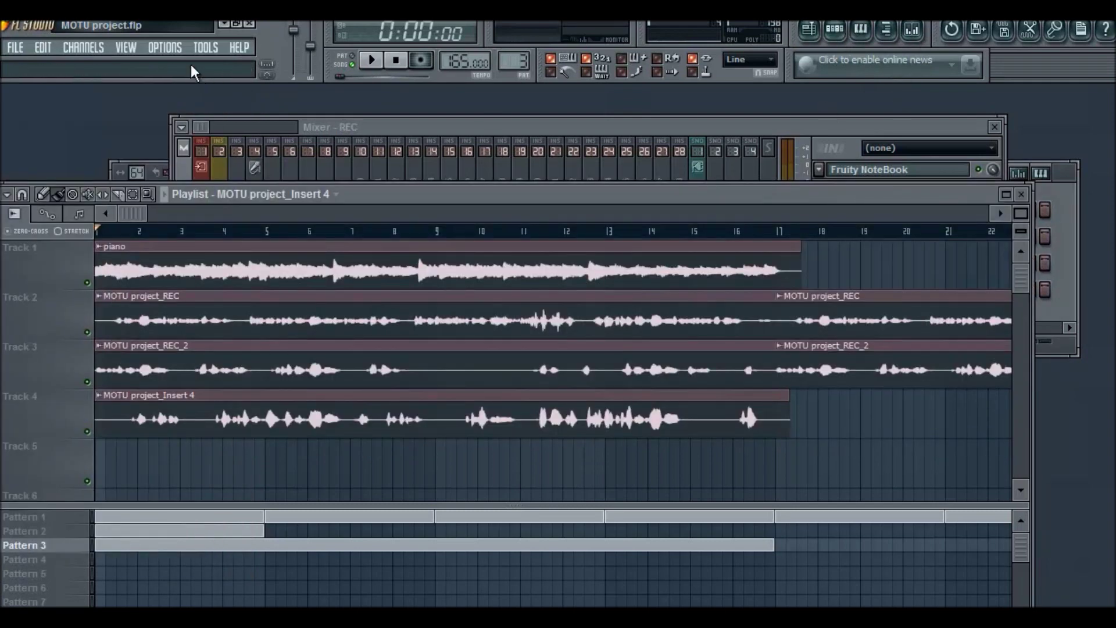
left_click(173, 50)
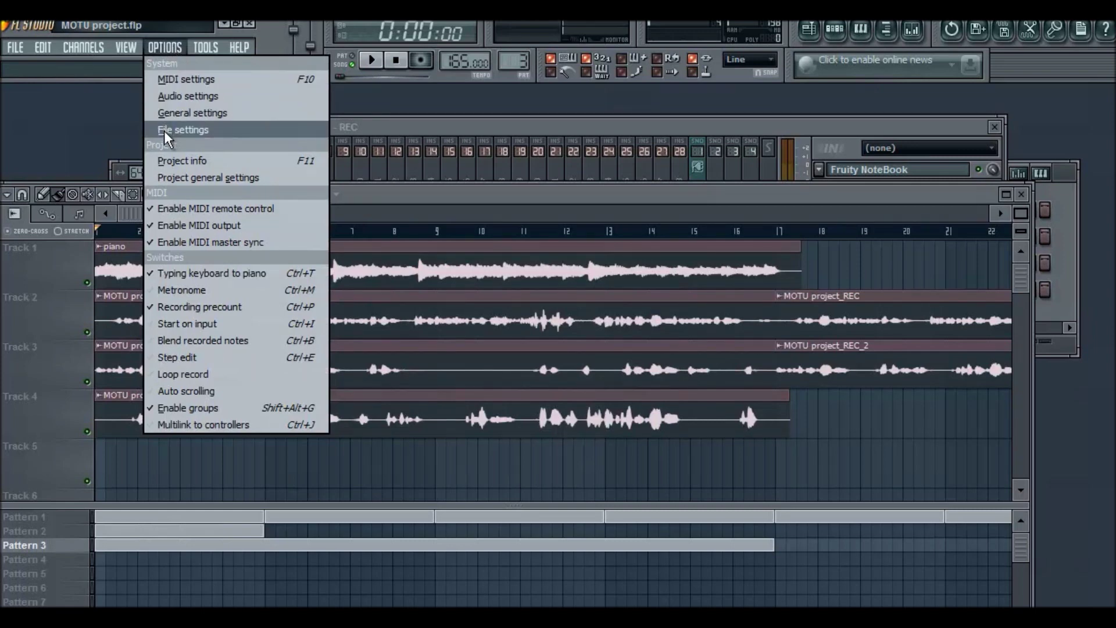
left_click(175, 96)
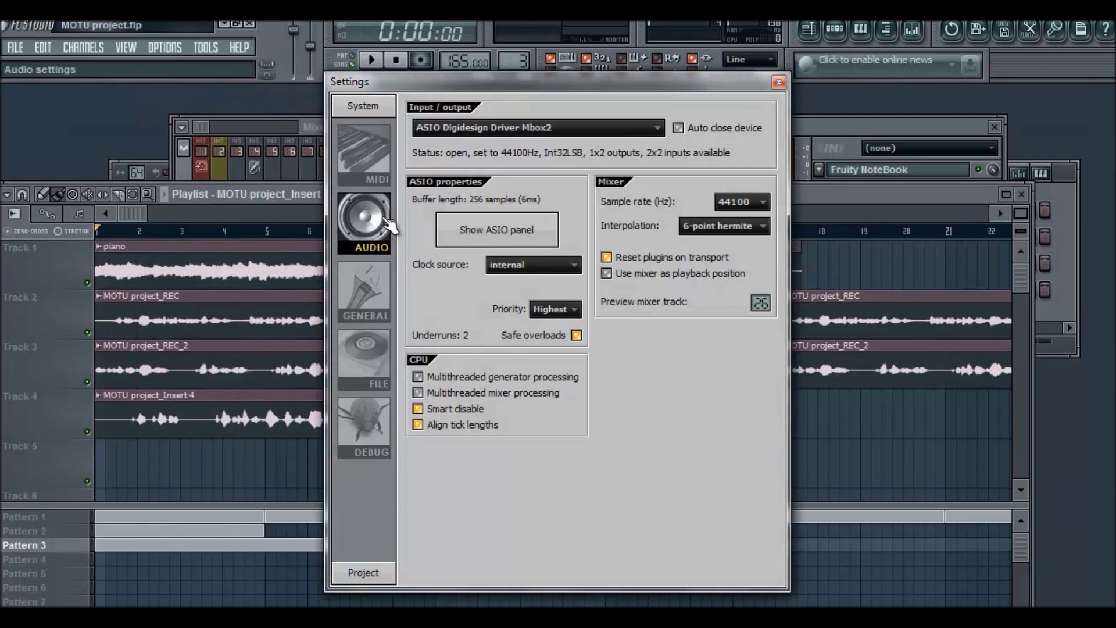
Choose ASIO Digidesign Driver Mbox2 from the Input/output device list.
left_click(487, 127)
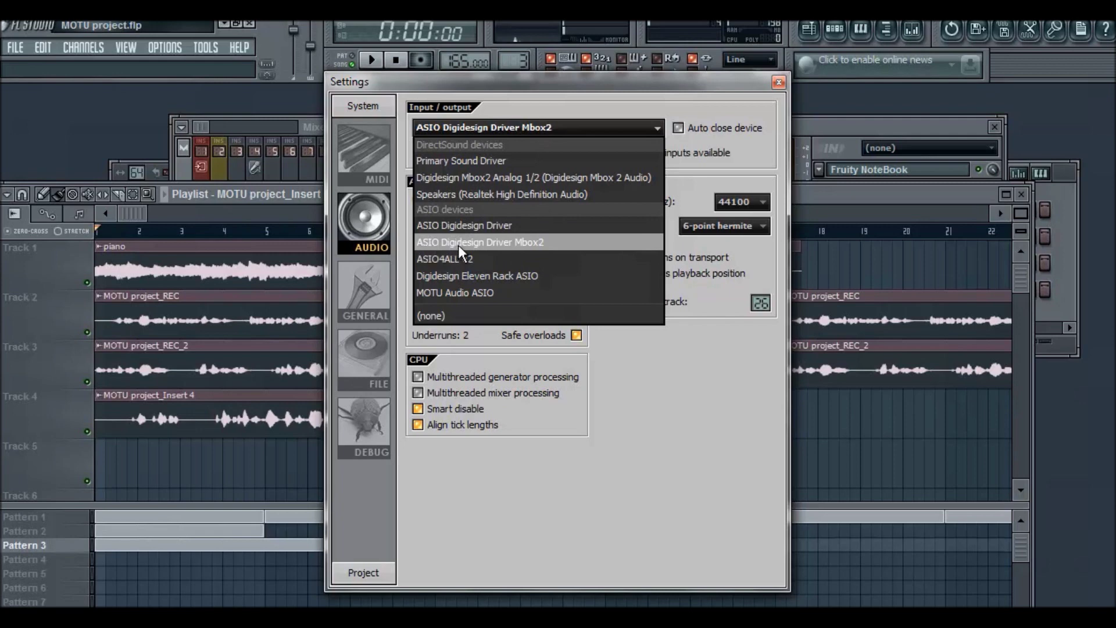
left_click(529, 241)
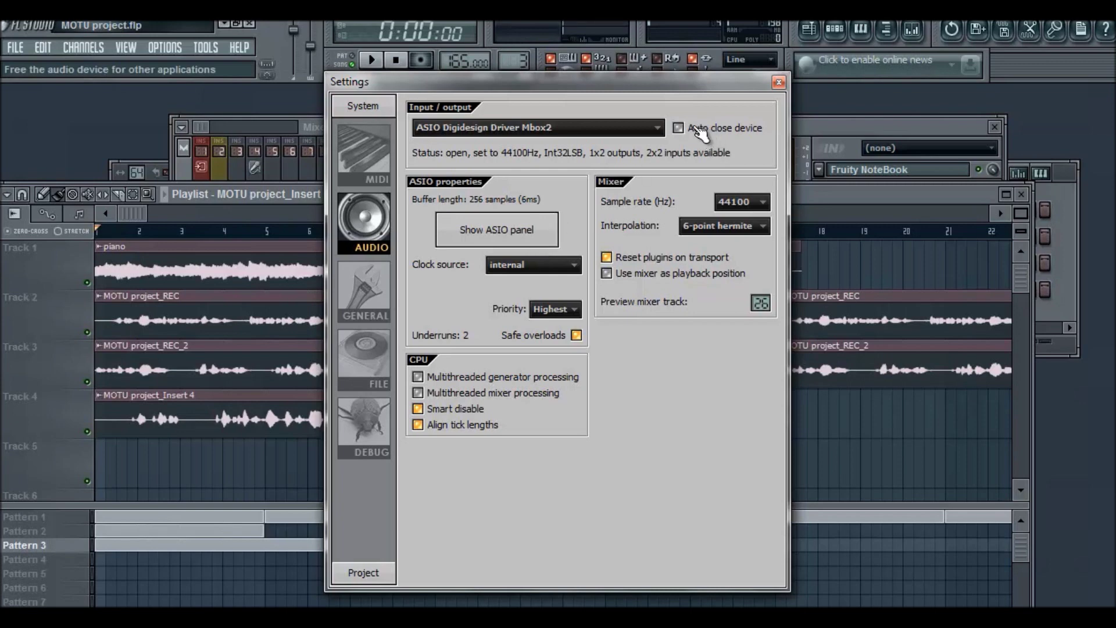
Set MIDI output to Digidesign Mbox2 MIDI Out and confirm a 256-sample ASIO buffer.
left_click(363, 178)
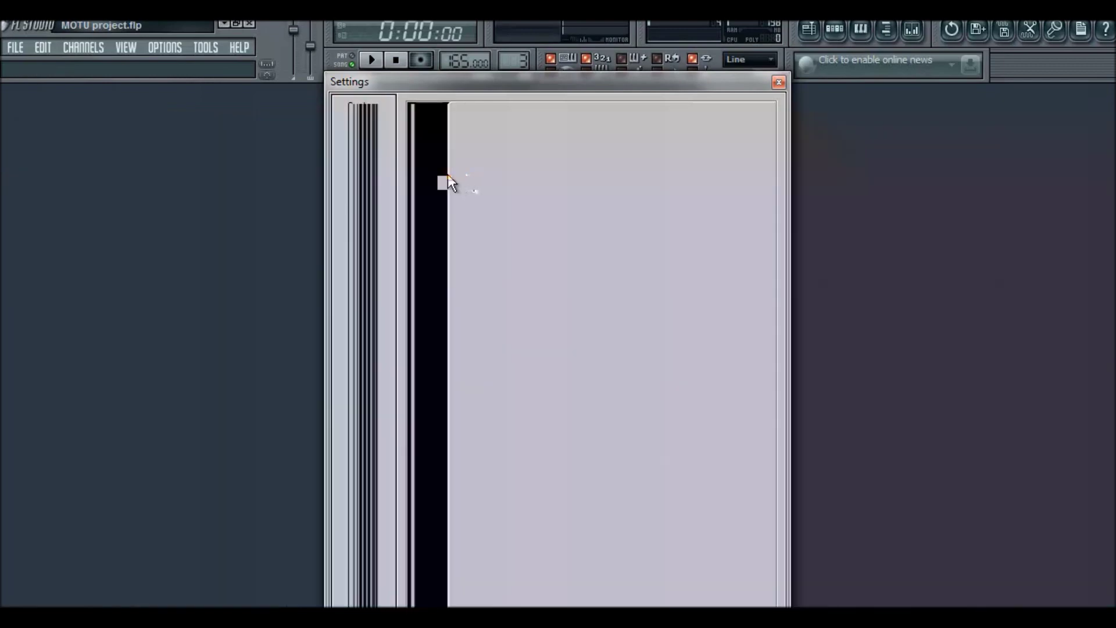
left_click(498, 172)
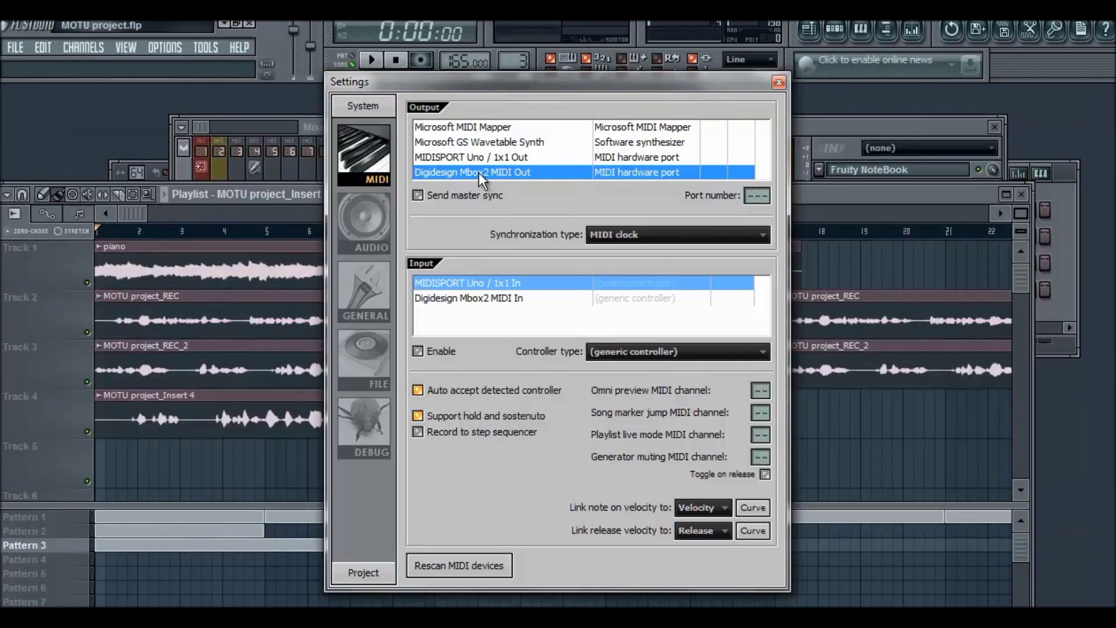
left_click(367, 220)
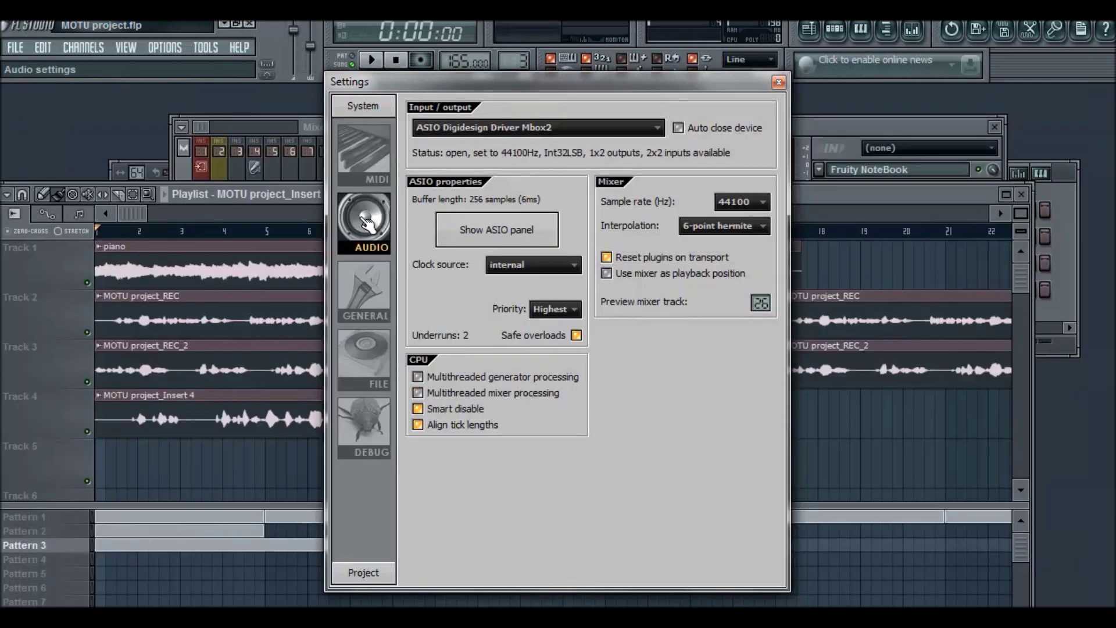
left_click(510, 231)
left_click(548, 303)
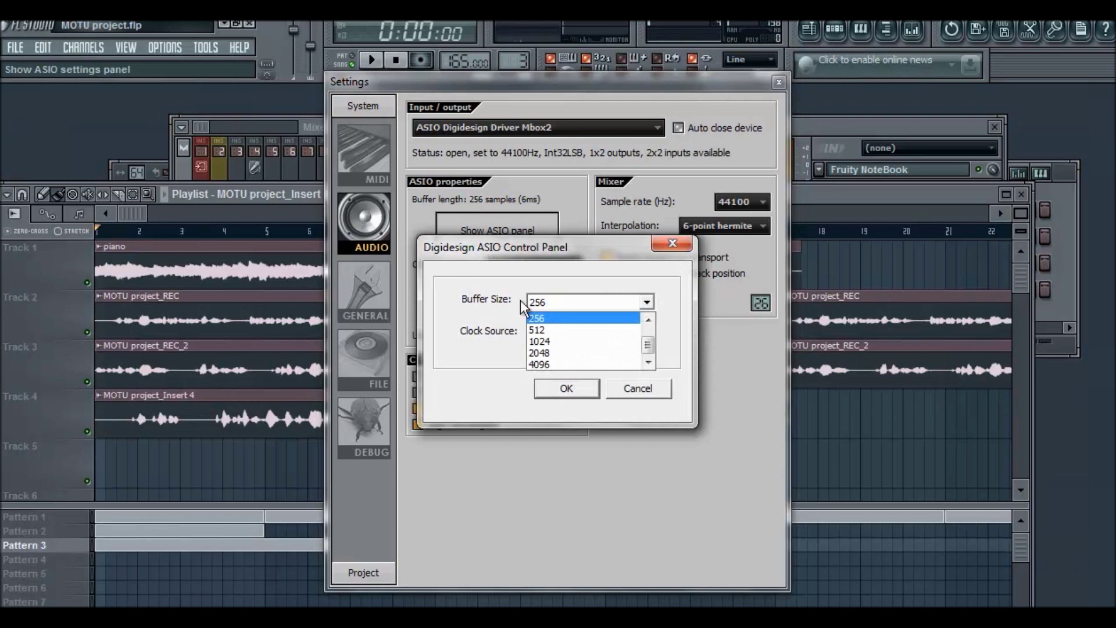
left_click(484, 297)
left_click(567, 389)
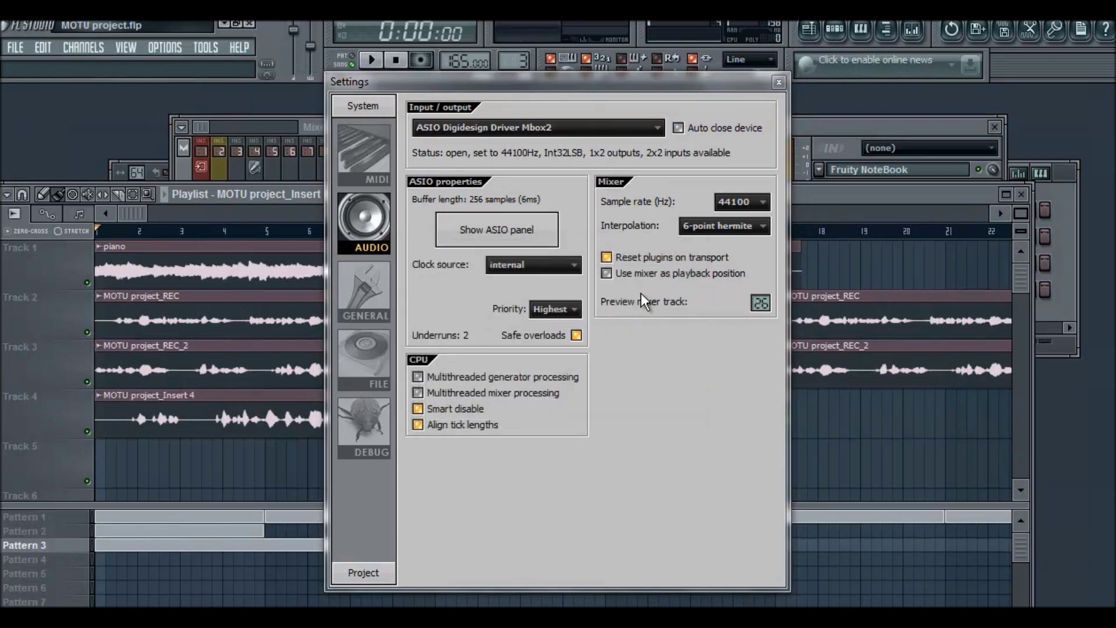
Close Settings and select the REC track (Insert 4) in the Mixer.
left_click(778, 83)
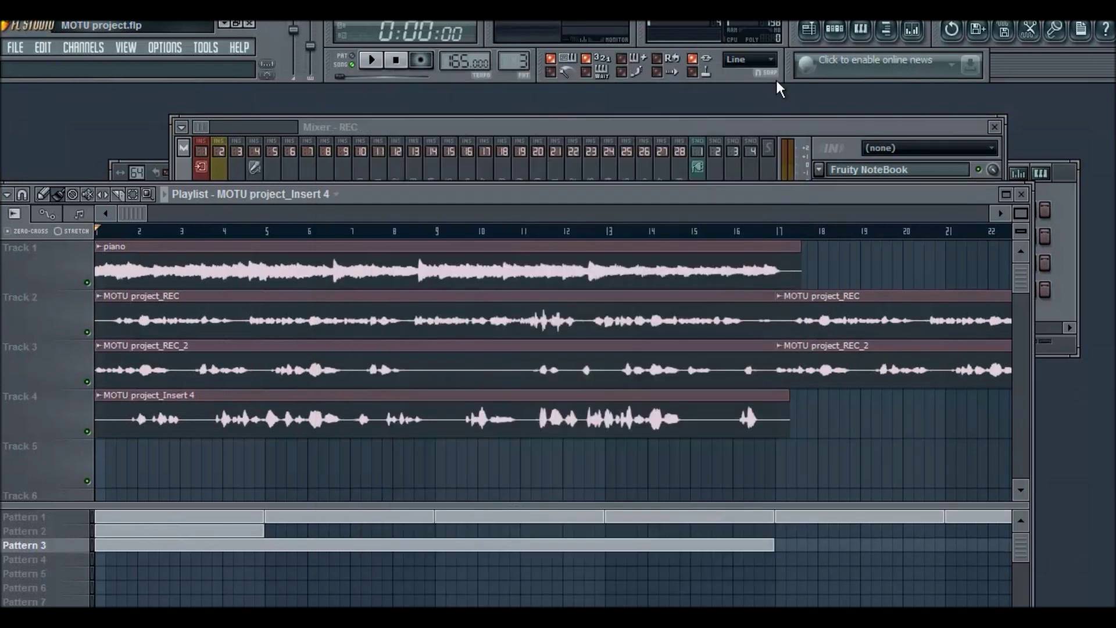
left_click(886, 29)
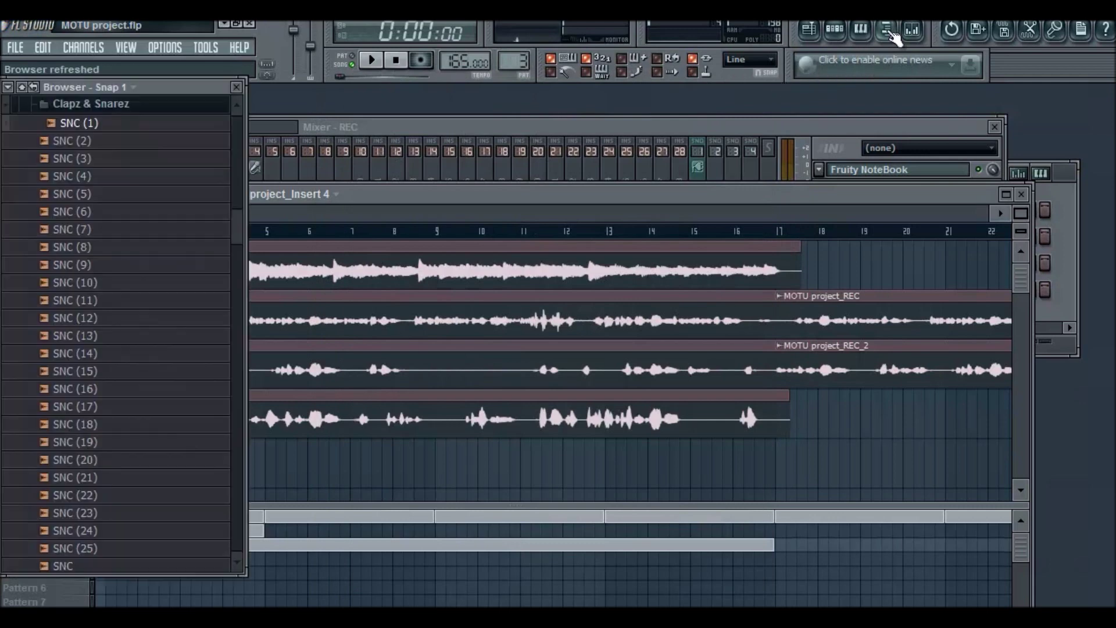
left_click(818, 124)
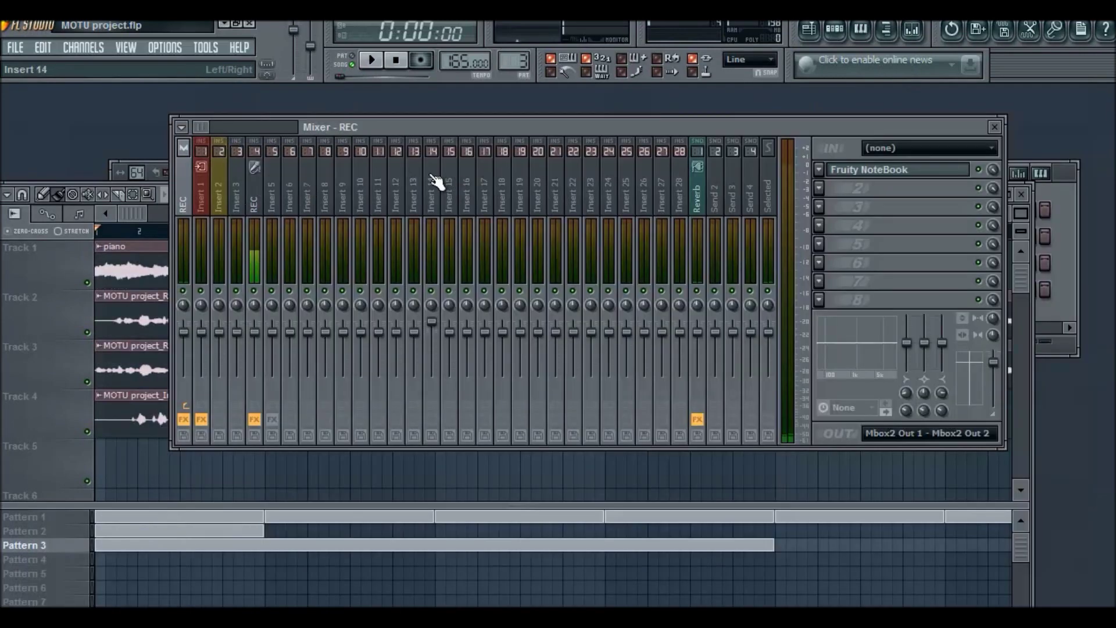
left_click(260, 198)
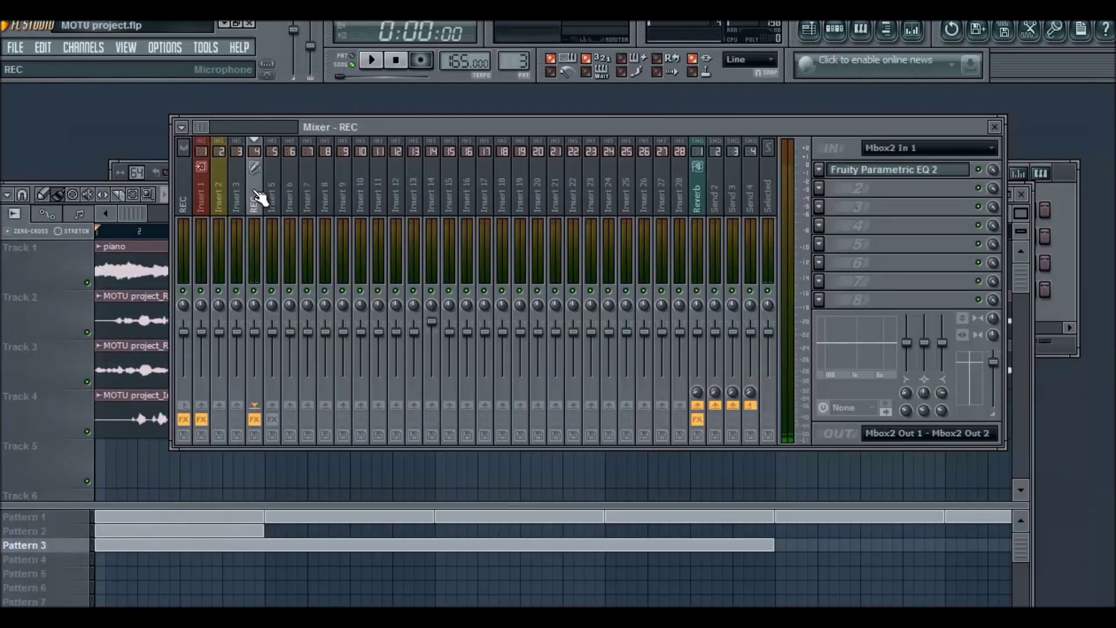
Set the REC track's input to Mbox2 In 1 and bring up the taskbar sound menu.
left_click(908, 148)
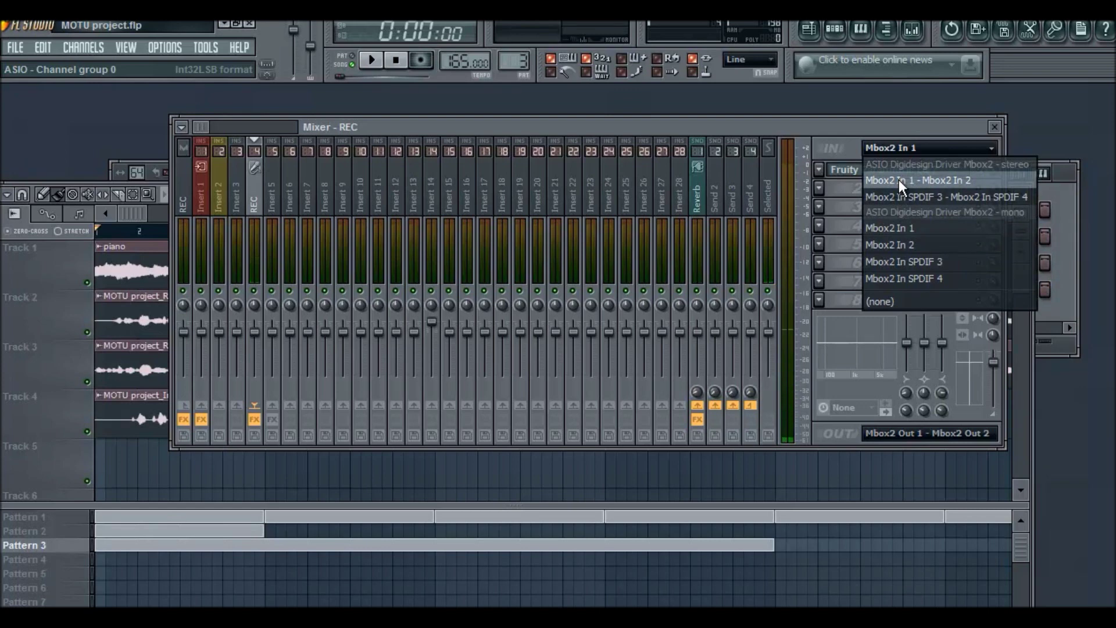
left_click_drag(465, 120, 421, 111)
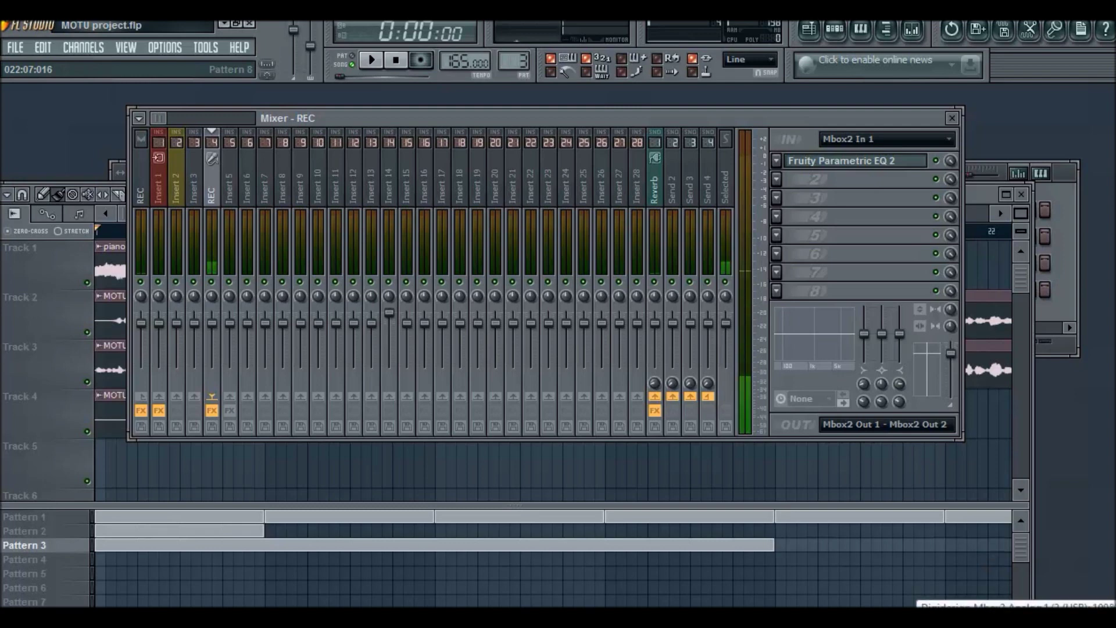
right_click(935, 607)
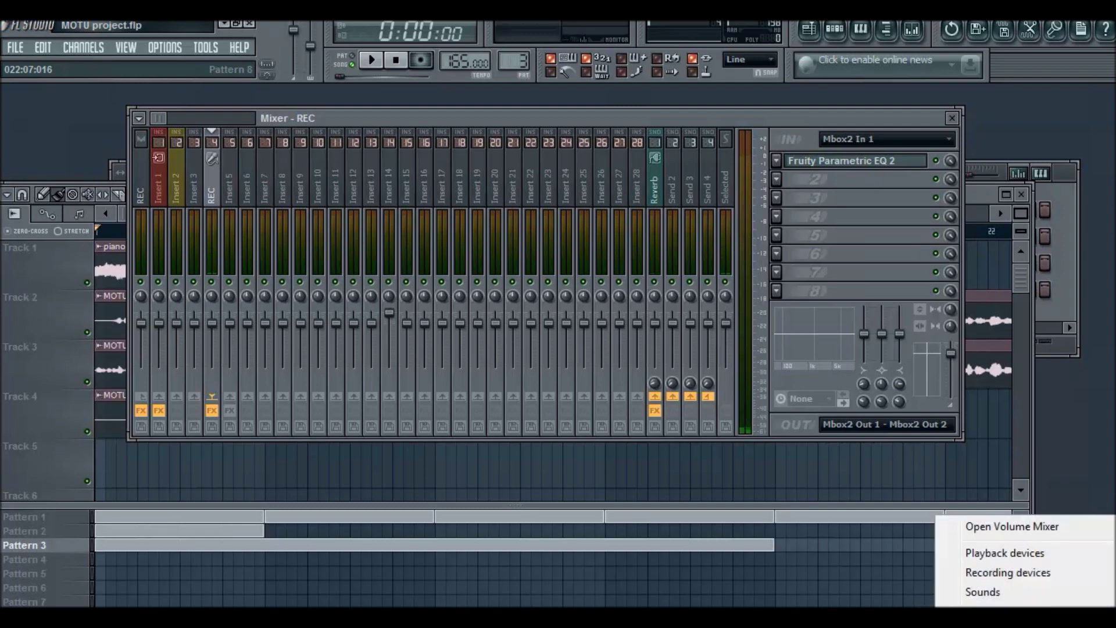
Open the Windows Playback devices list and check the hidden-device display options.
left_click(1011, 555)
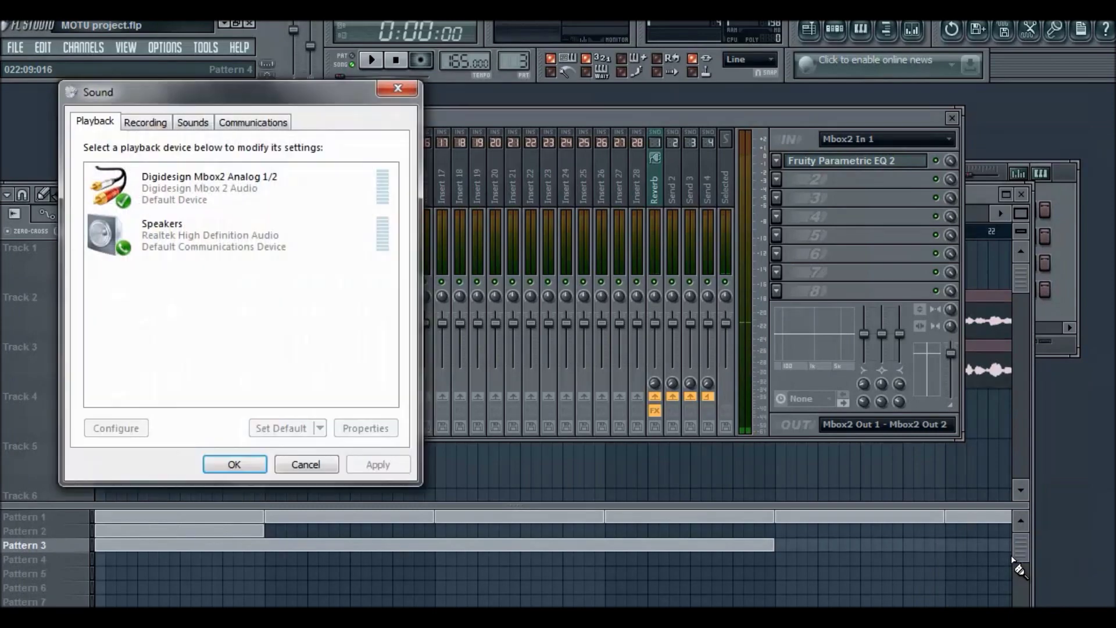
right_click(936, 608)
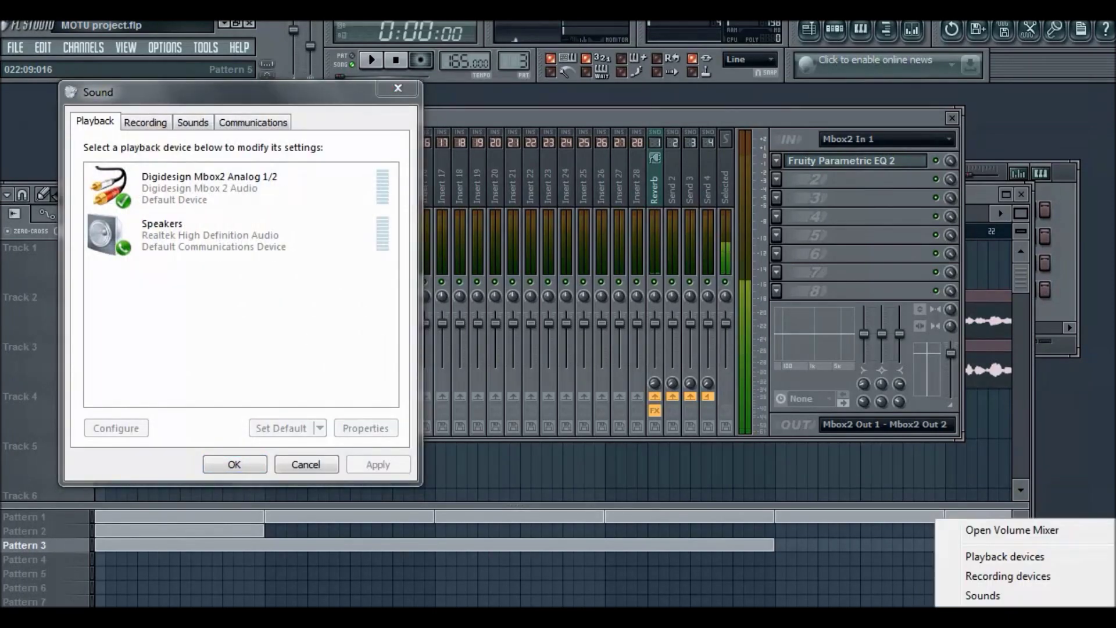
left_click(233, 309)
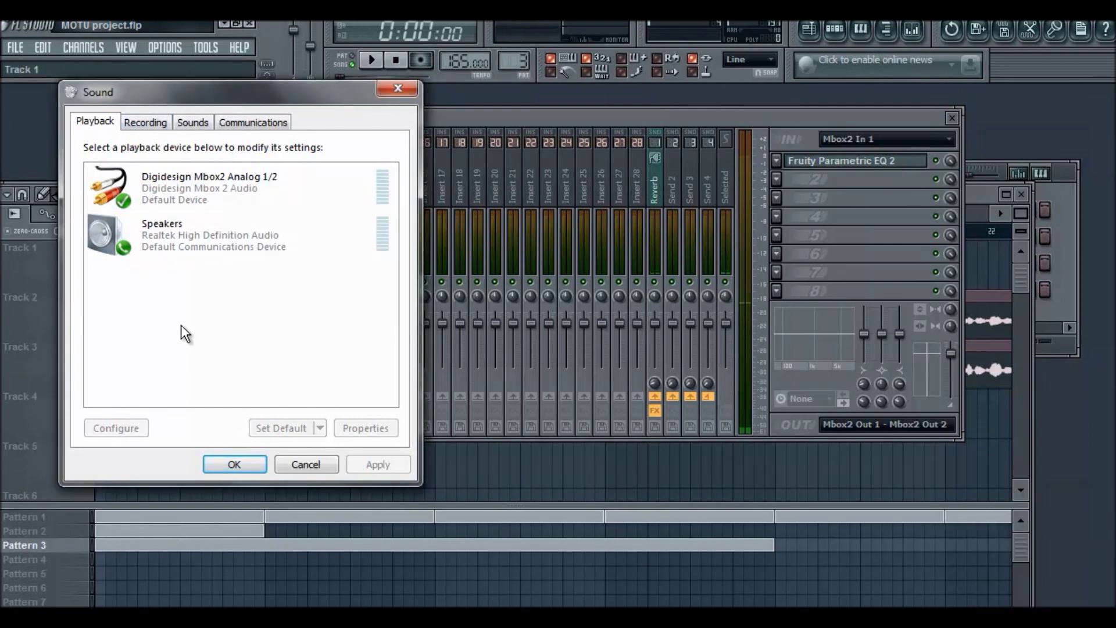
right_click(187, 296)
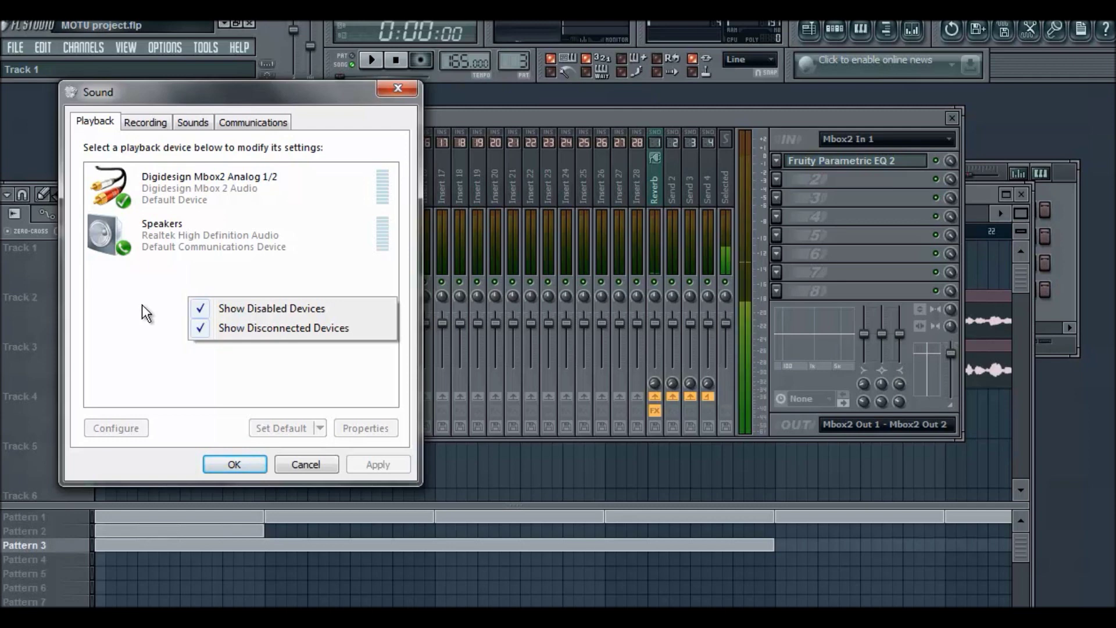
left_click(183, 185)
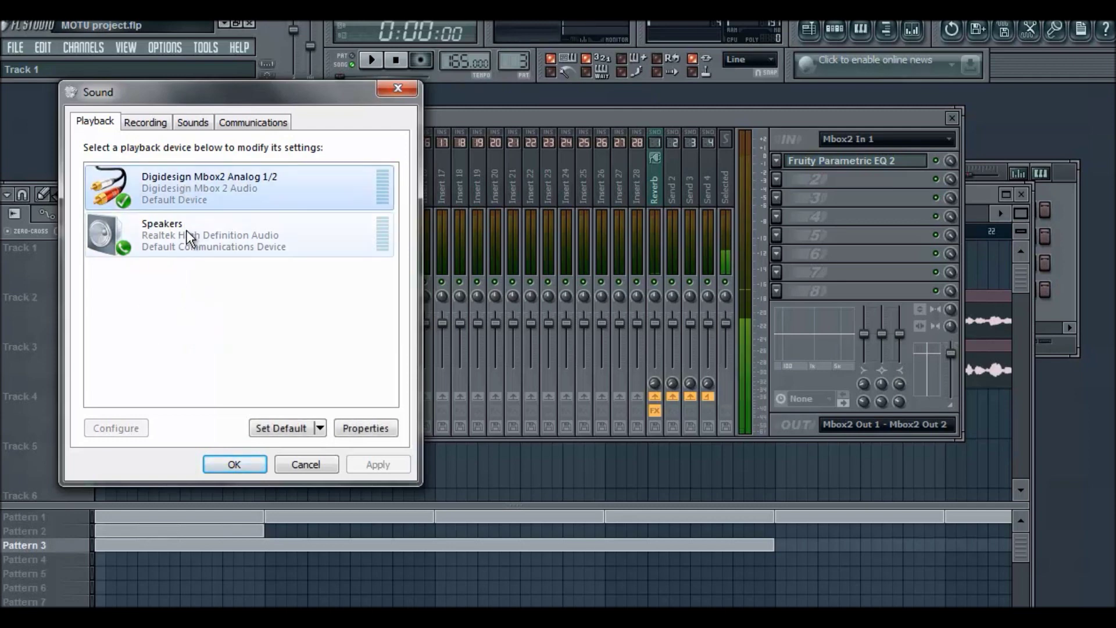
Inspect the options of the default Mbox2 Analog 1/2 and the Realtek Speakers devices.
right_click(193, 191)
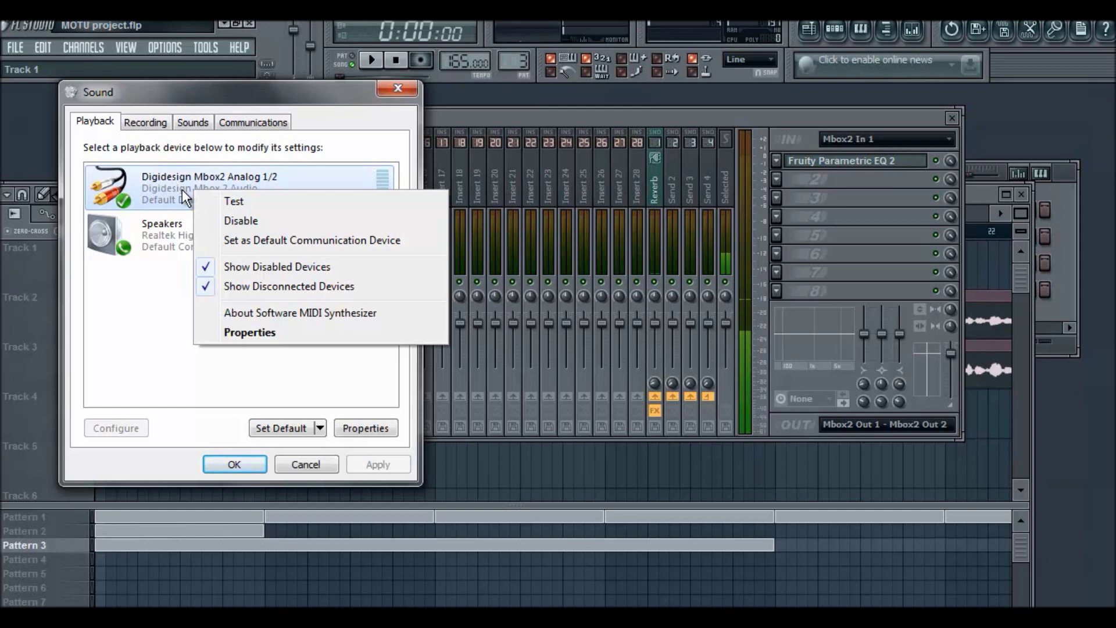
left_click(162, 243)
right_click(165, 238)
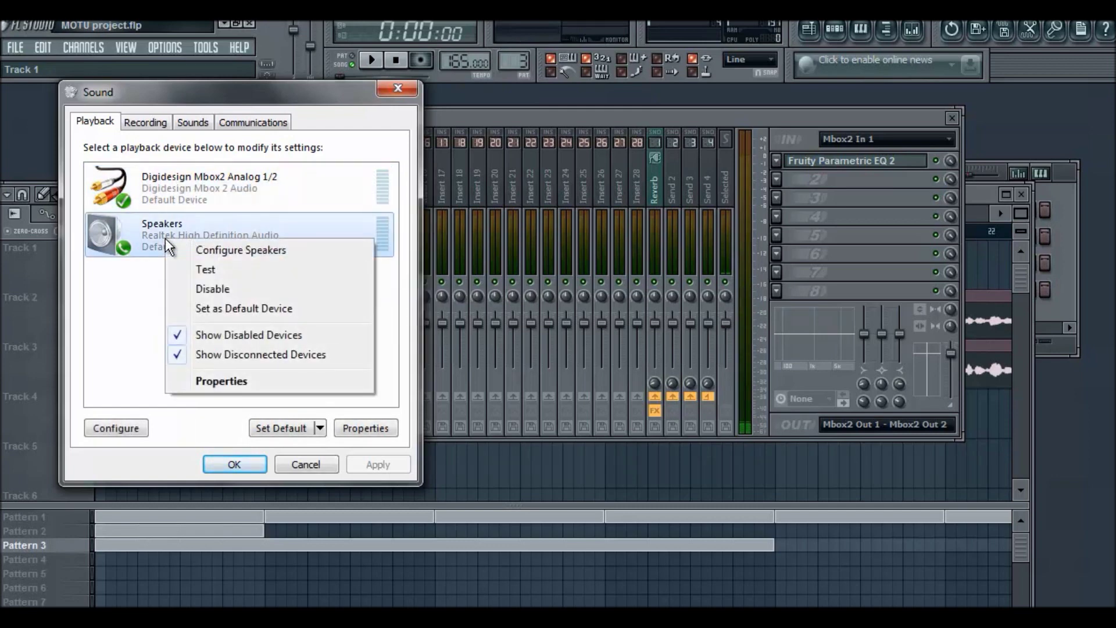
left_click(125, 298)
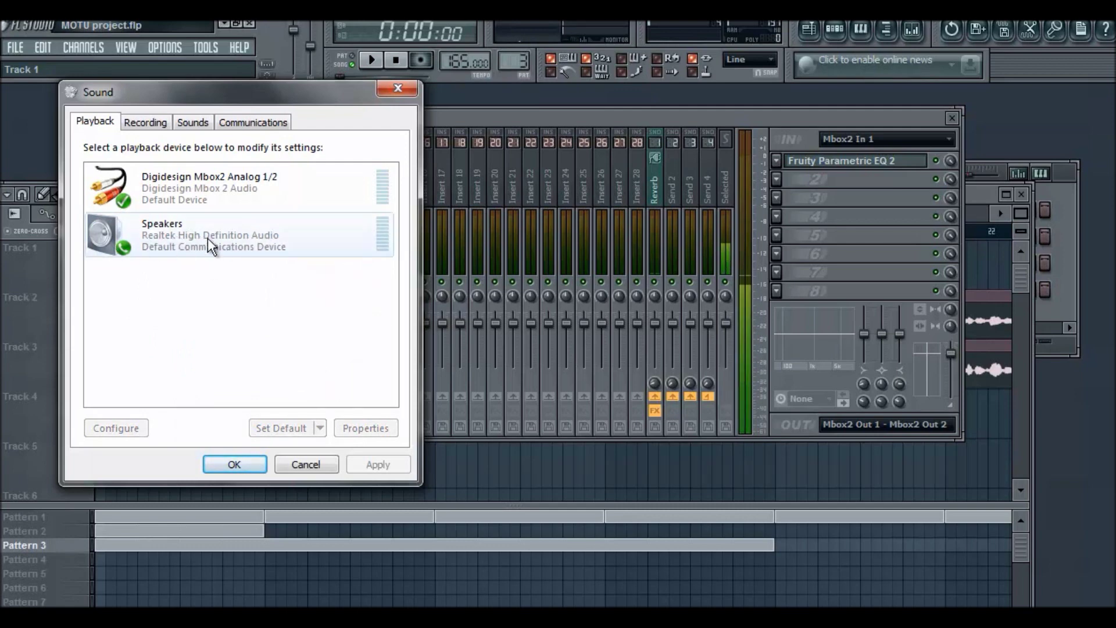
right_click(204, 185)
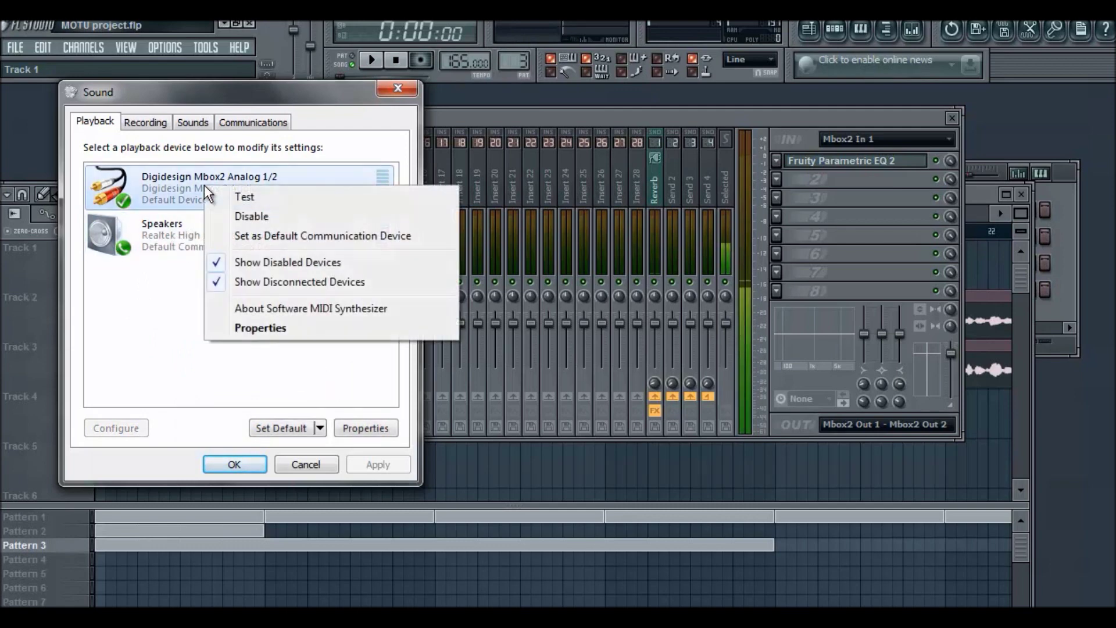
left_click(131, 311)
right_click(989, 606)
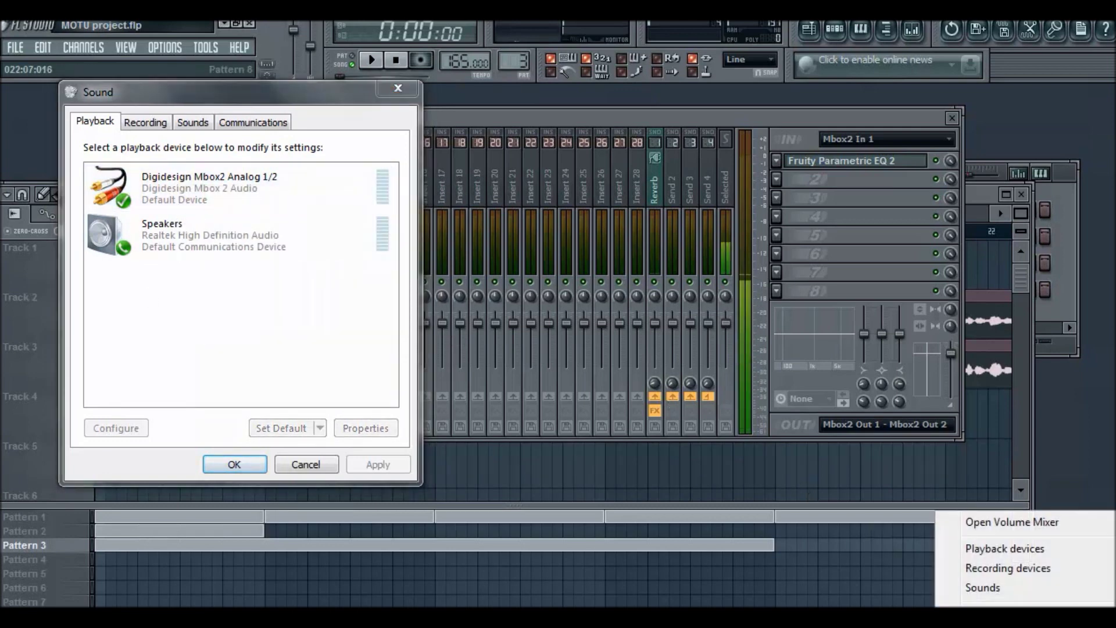
left_click(998, 567)
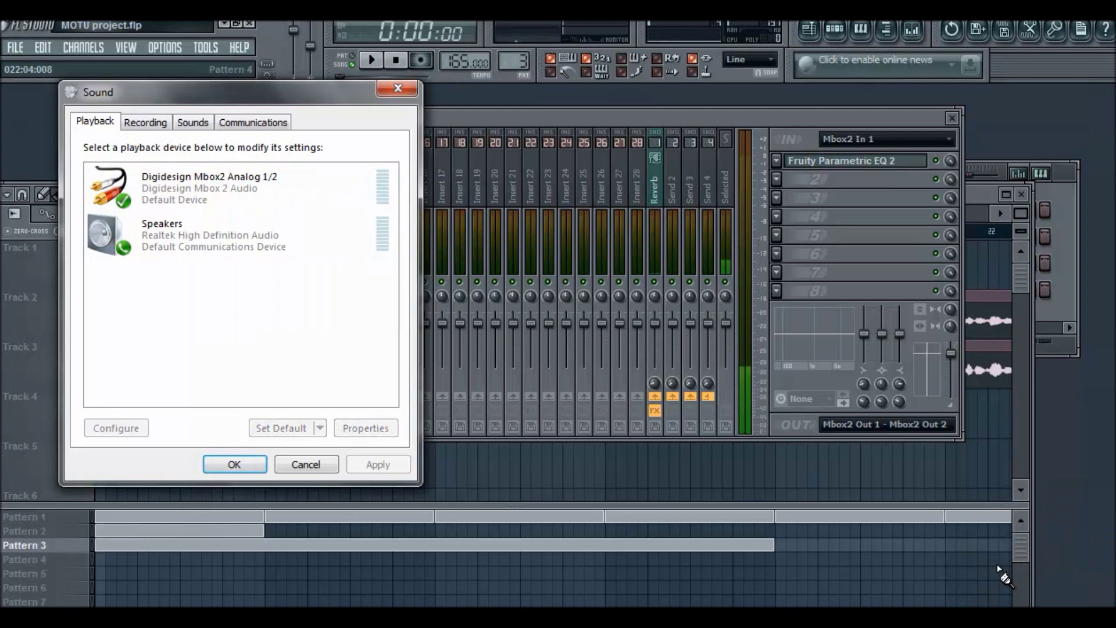
On the Recording tab, check Mbox2 Analog 1/2's options, then close the Sound dialog.
left_click(143, 121)
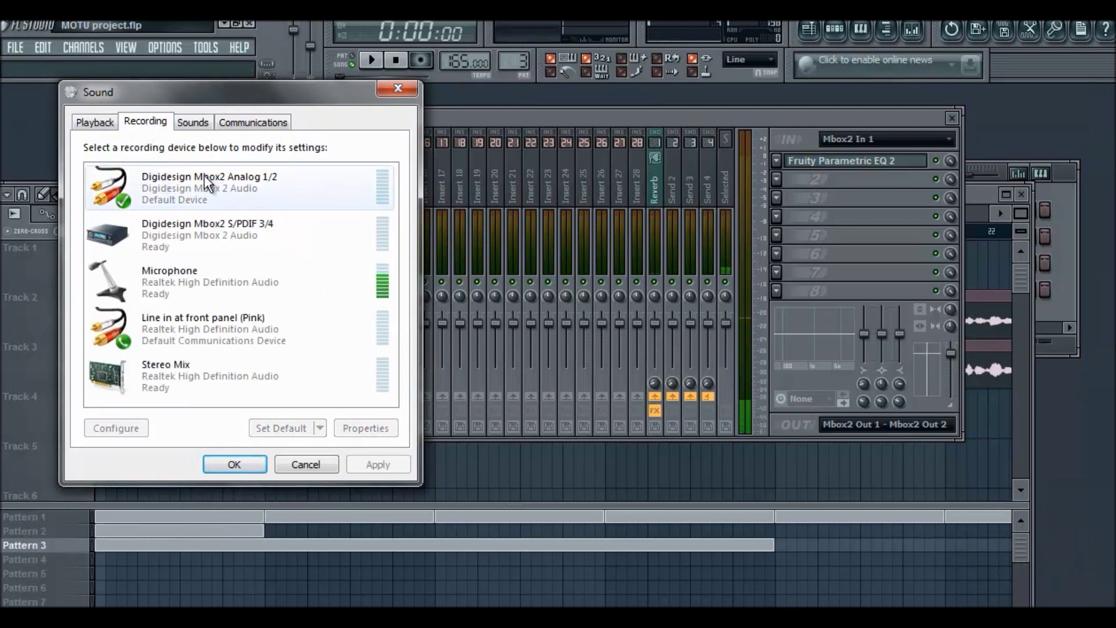
right_click(180, 178)
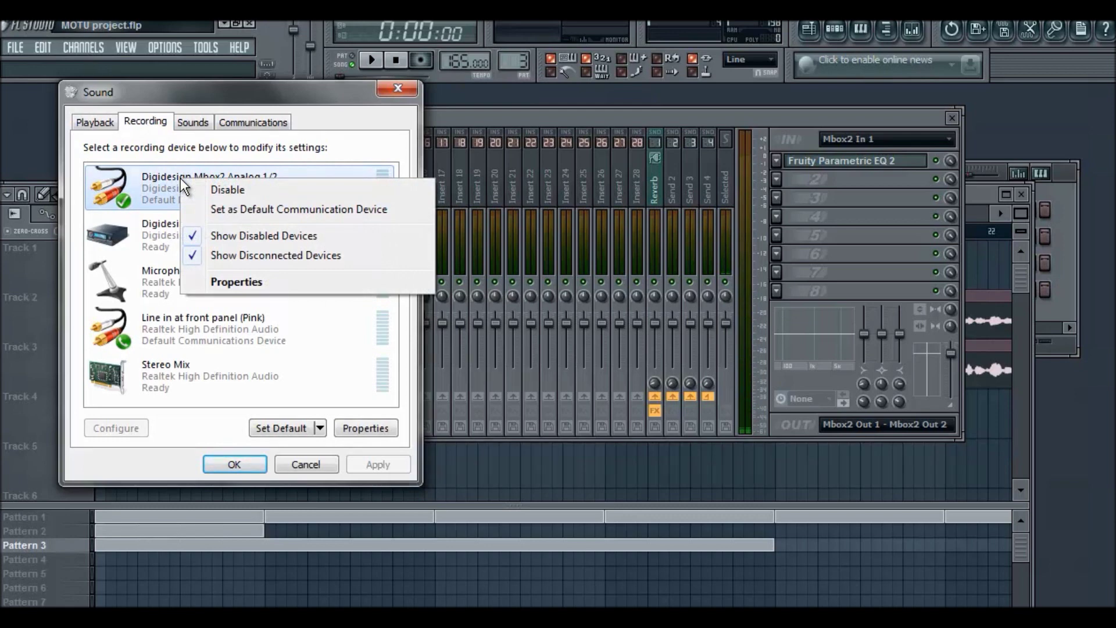
left_click(192, 97)
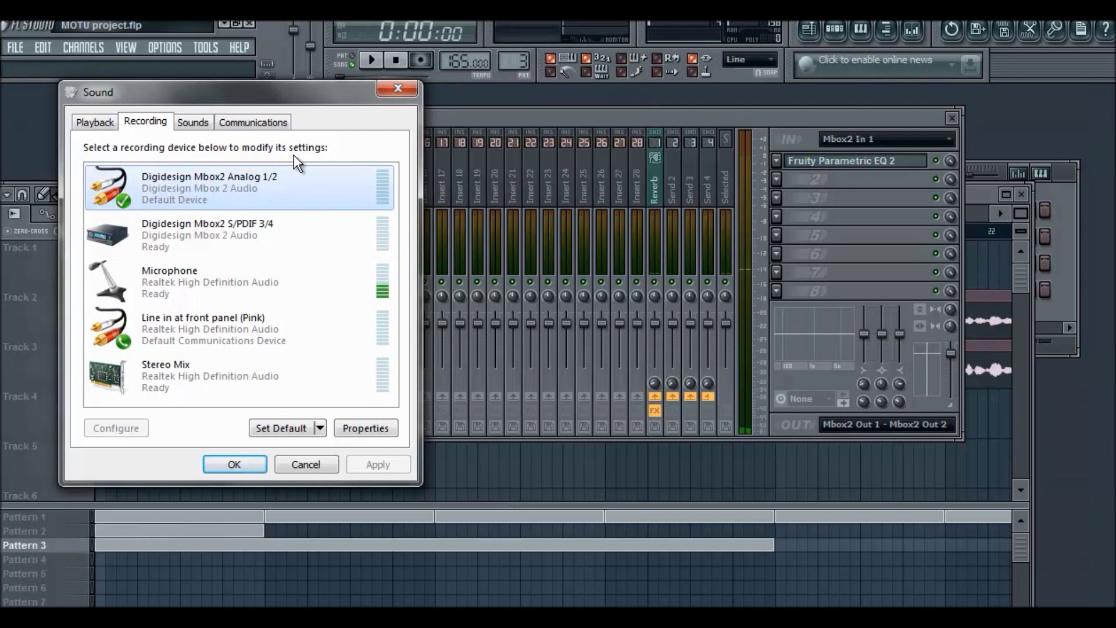
left_click(392, 89)
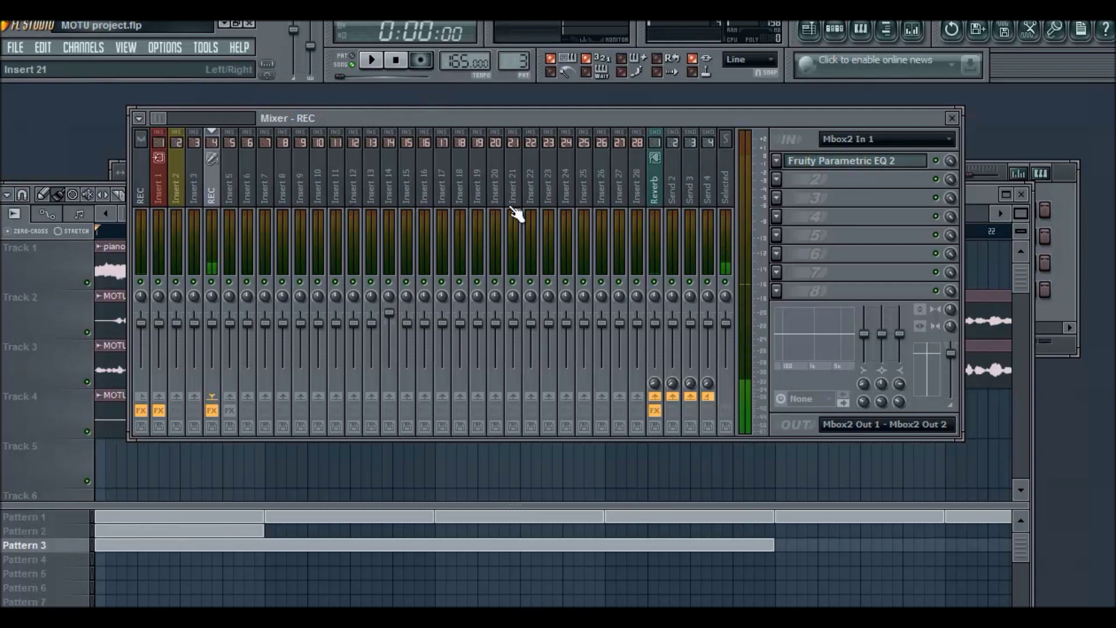
Nudge the mixer right and verify REC still outputs to Mbox2 Out 1 - Mbox2 Out 2.
left_click_drag(479, 124, 524, 137)
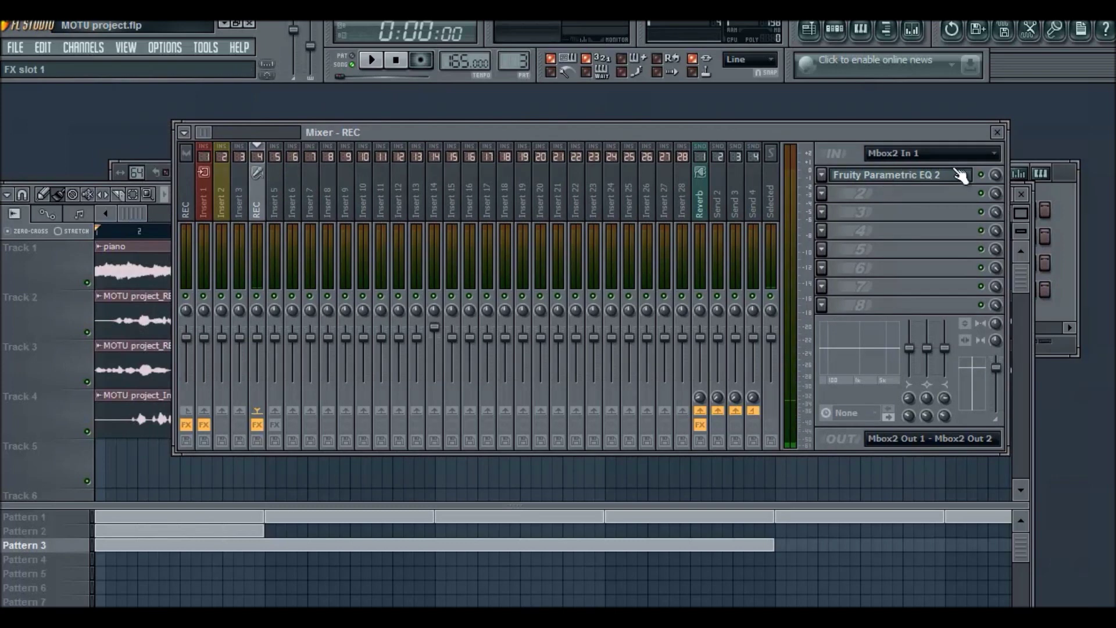
left_click(898, 439)
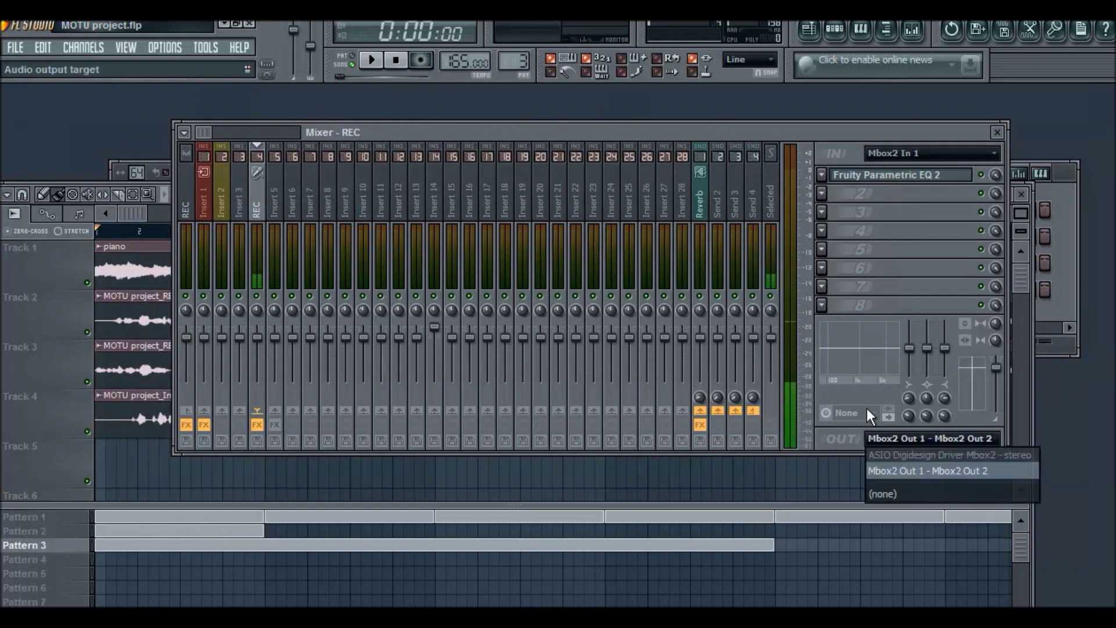
left_click(611, 150)
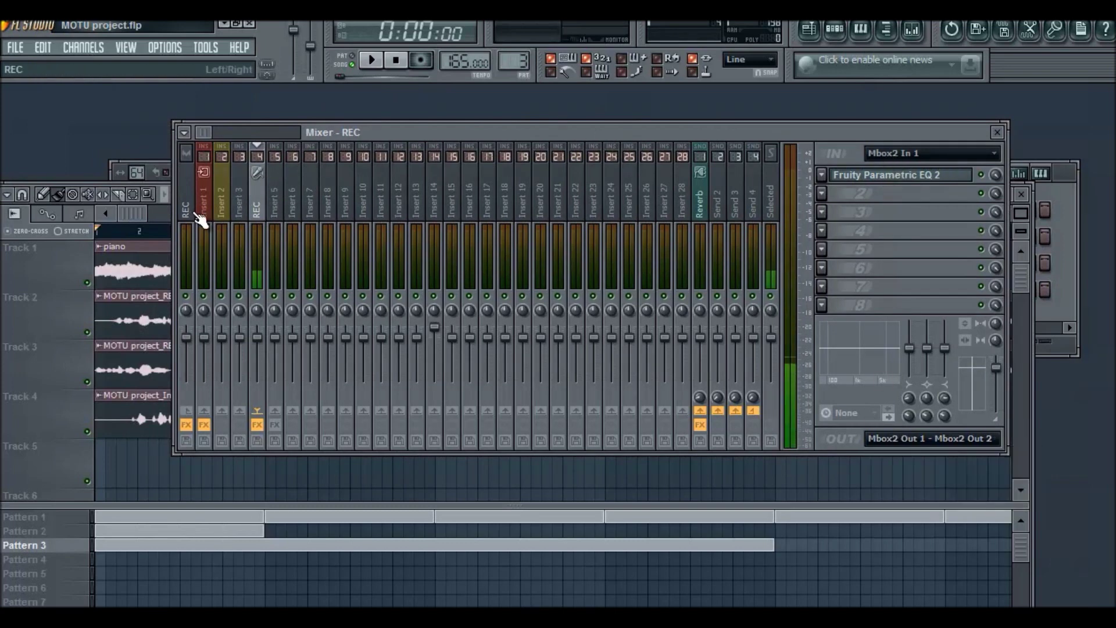